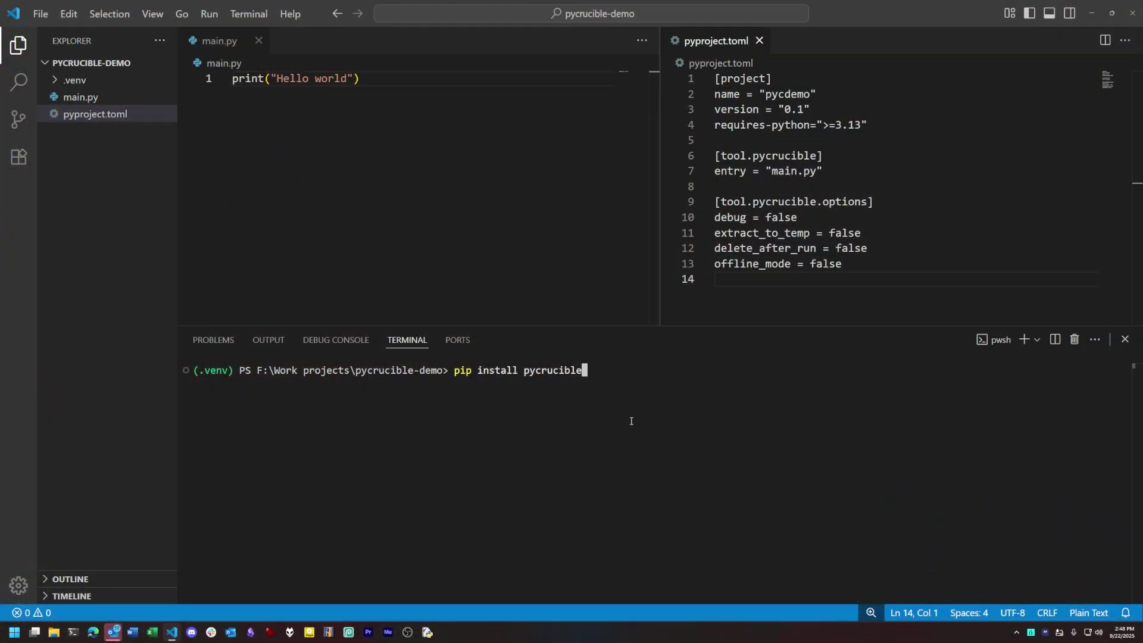
Note the project version, then run pip install pycrucible in the terminal
{"action": "left_click", "coordinate": [893, 103]}
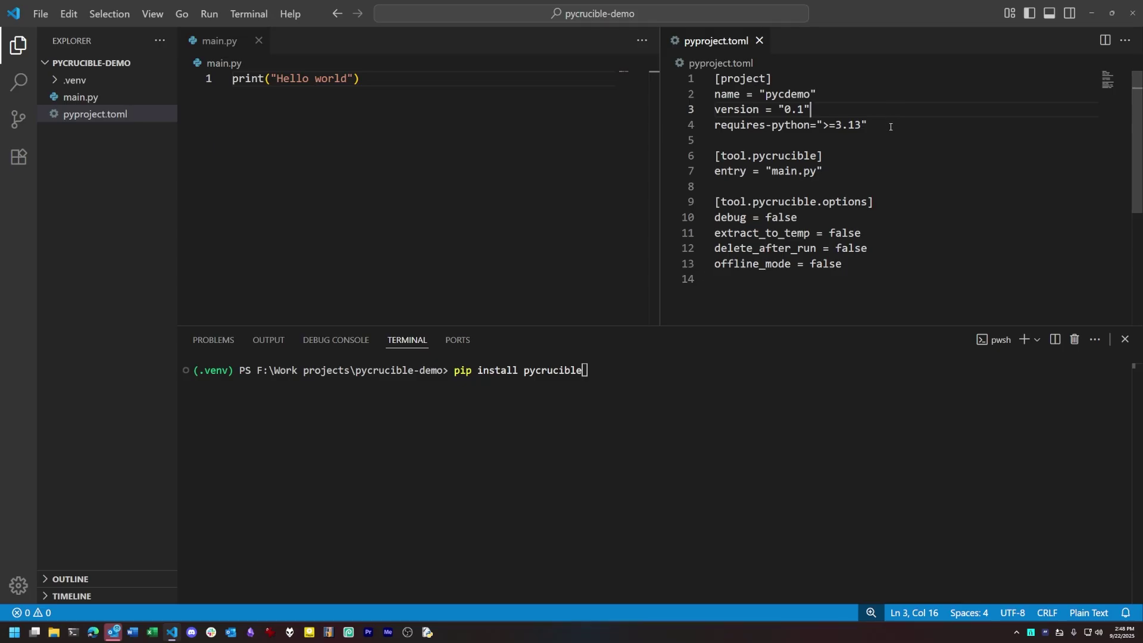
{"action": "left_click", "coordinate": [649, 374]}
{"action": "key", "text": "Return"}
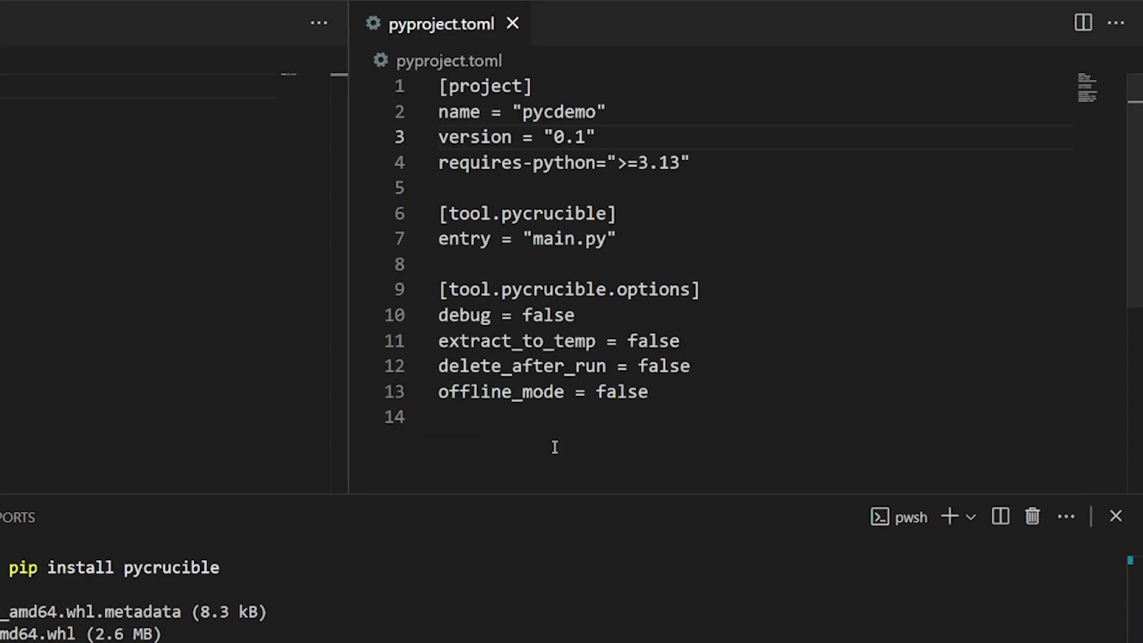
Highlight the [tool.pycrucible] sections and the entry = "main.py" line in pyproject.toml
{"action": "left_click_drag", "start_coordinate": [684, 391], "coordinate": [367, 213]}
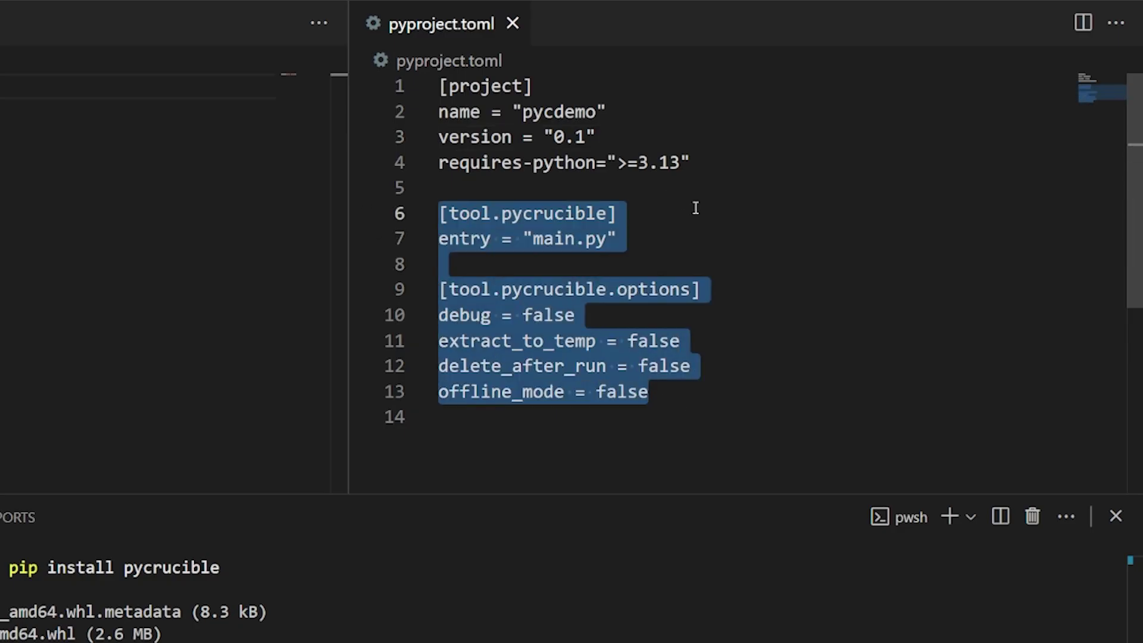
{"action": "left_click", "coordinate": [658, 236]}
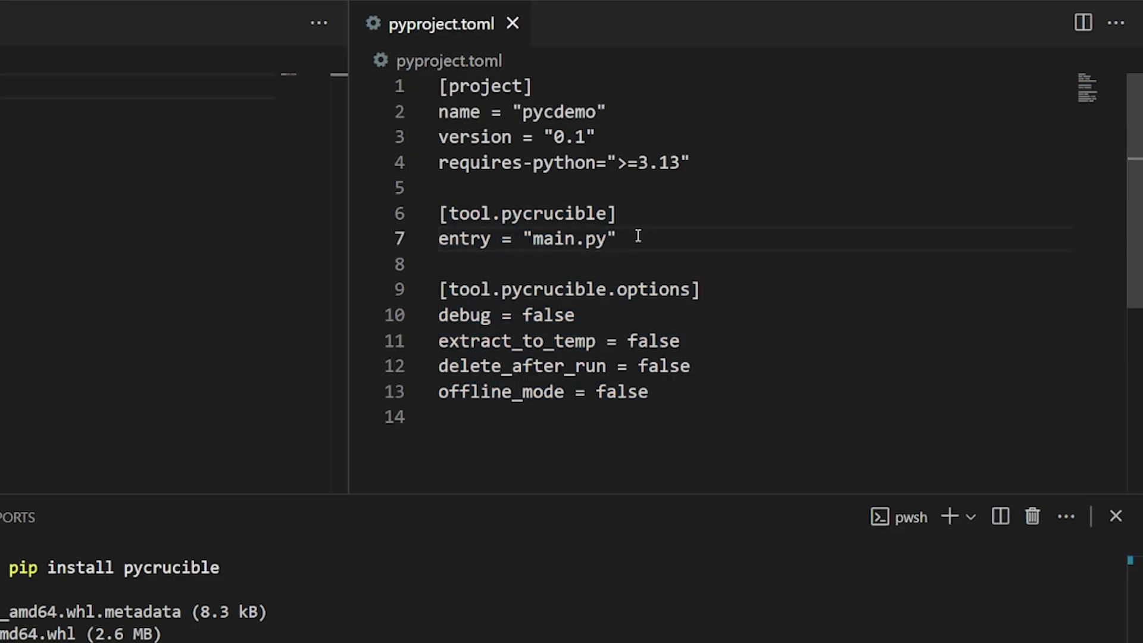
{"action": "key", "text": "shift+Home"}
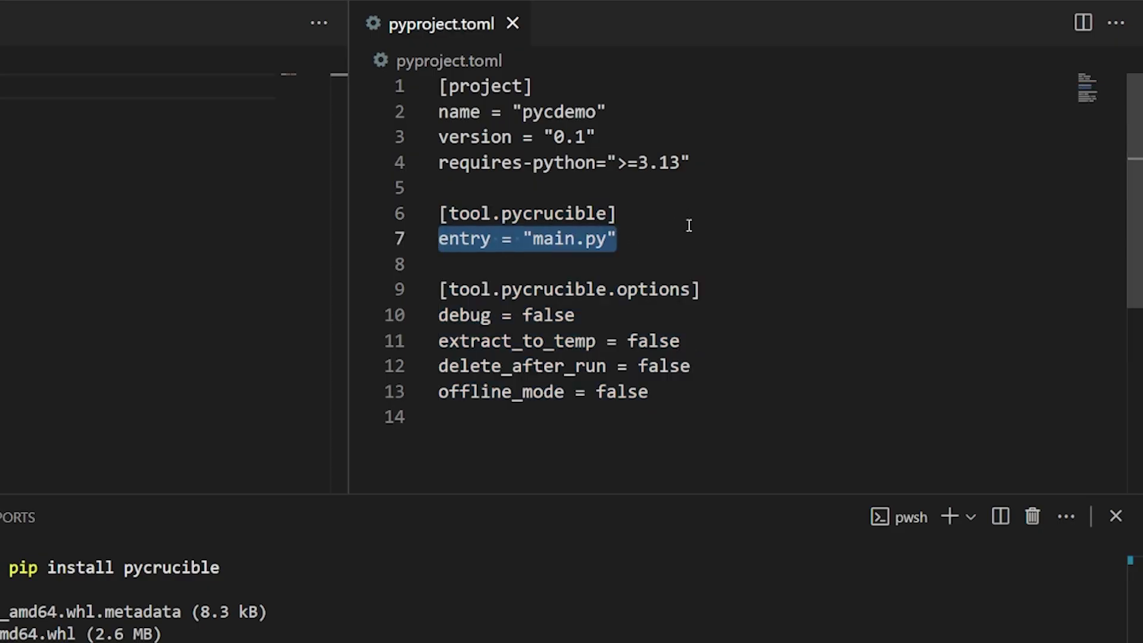
{"action": "left_click", "coordinate": [59, 210]}
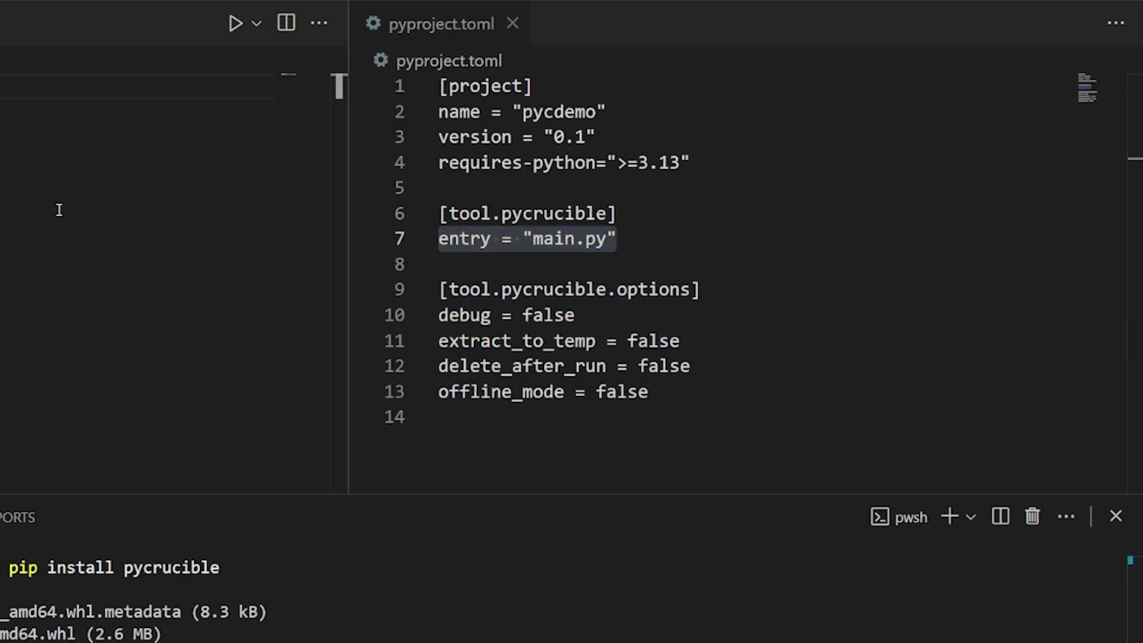
{"action": "left_click", "coordinate": [568, 262]}
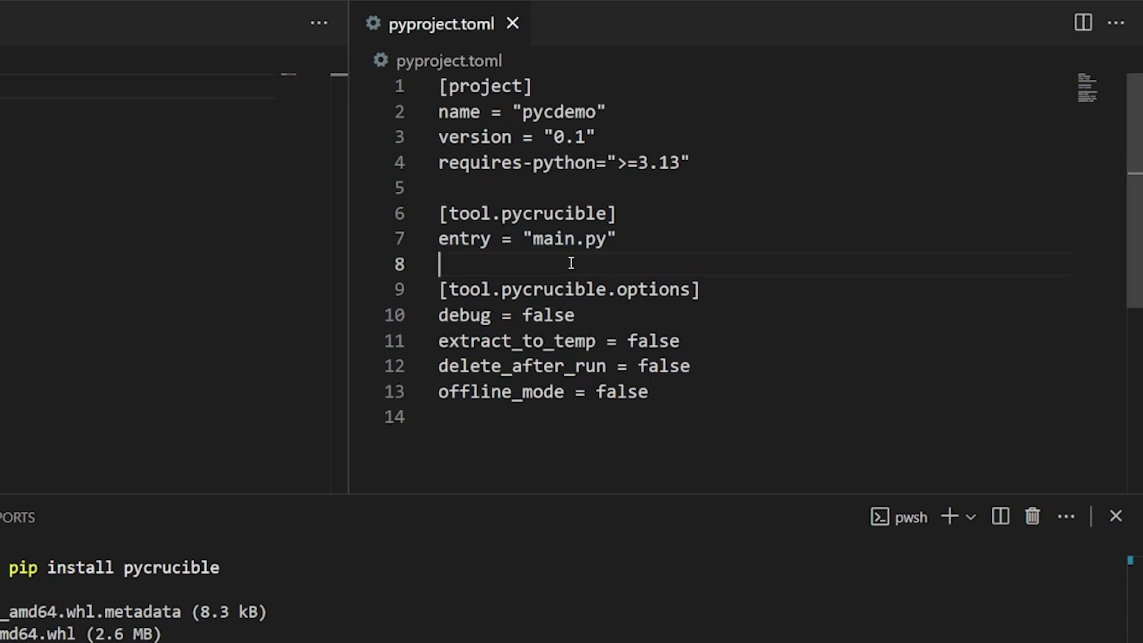
Highlight the four pycrucible options: debug, extract_to_temp, delete_after_run and offline_mode, all false
{"action": "left_click_drag", "start_coordinate": [657, 392], "coordinate": [372, 315]}
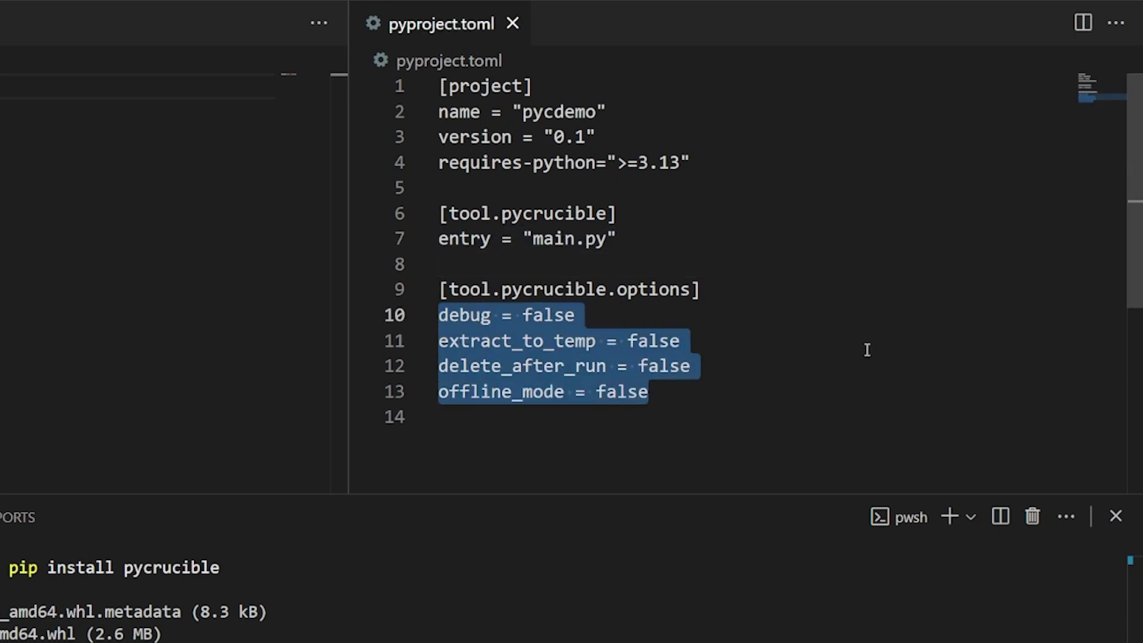
{"action": "left_click", "coordinate": [596, 318]}
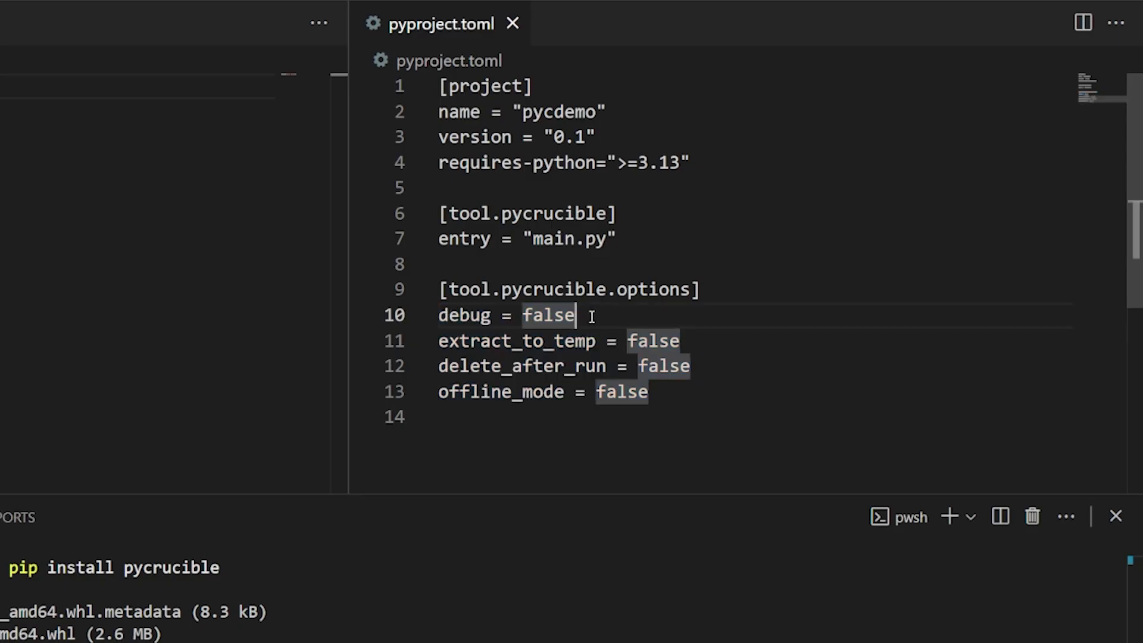
{"action": "left_click_drag", "start_coordinate": [577, 315], "coordinate": [436, 315]}
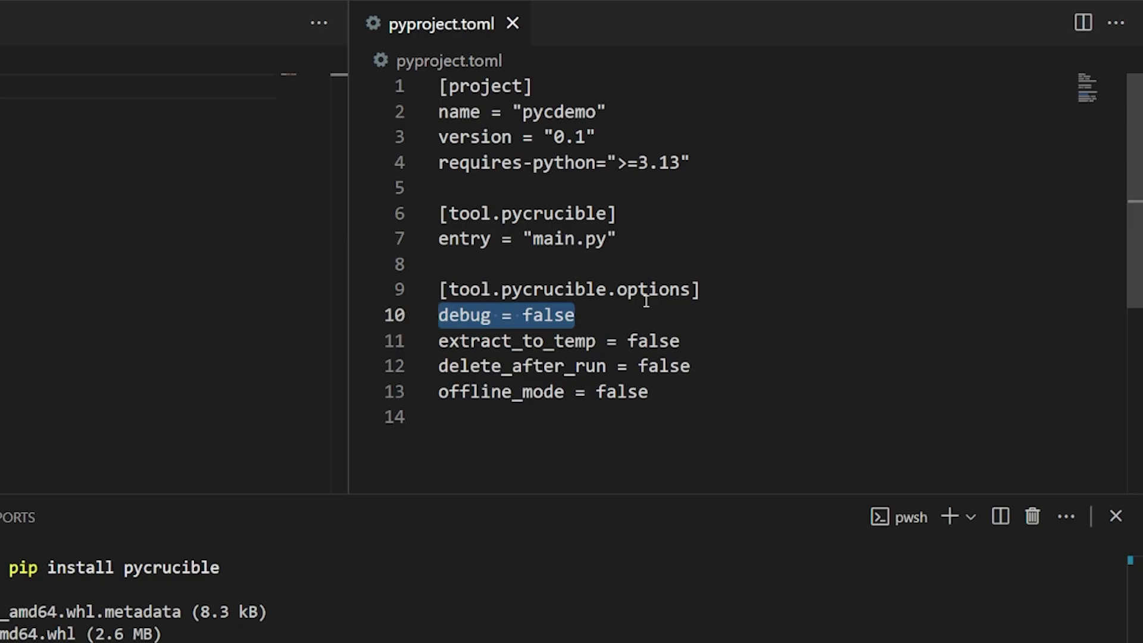
{"action": "left_click", "coordinate": [540, 417]}
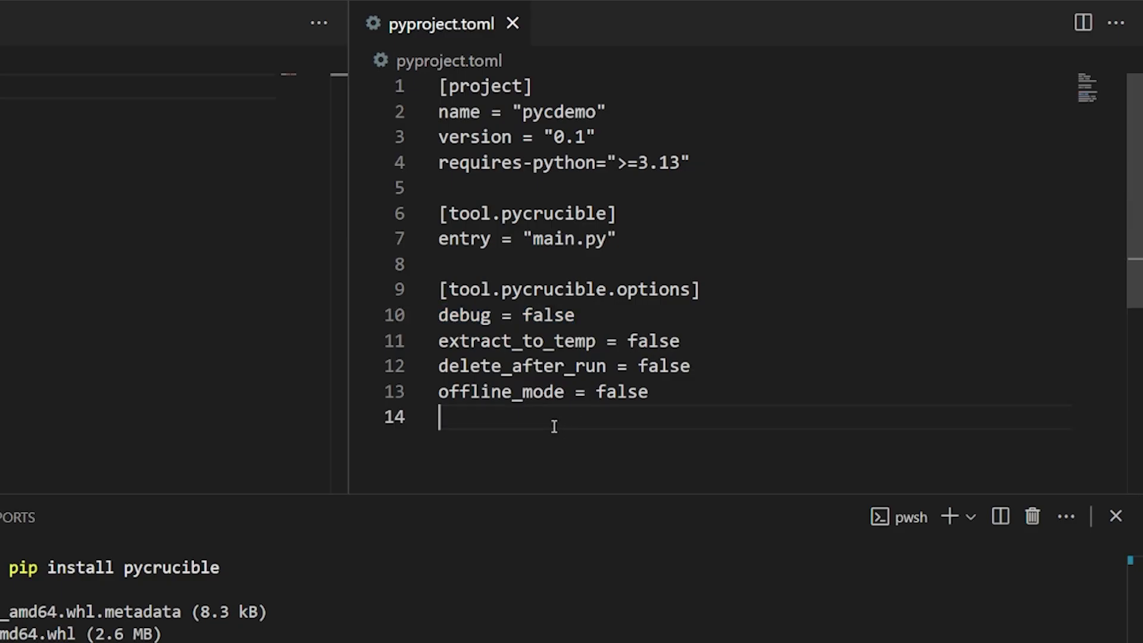
{"action": "left_click_drag", "start_coordinate": [554, 419], "coordinate": [430, 314]}
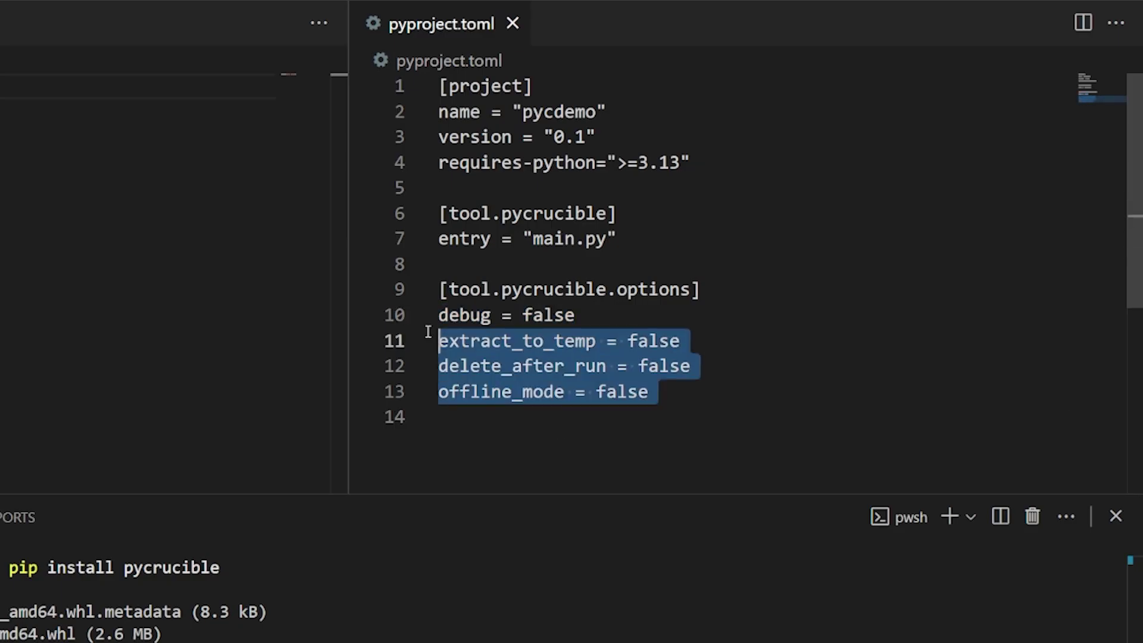
{"action": "left_click", "coordinate": [511, 427]}
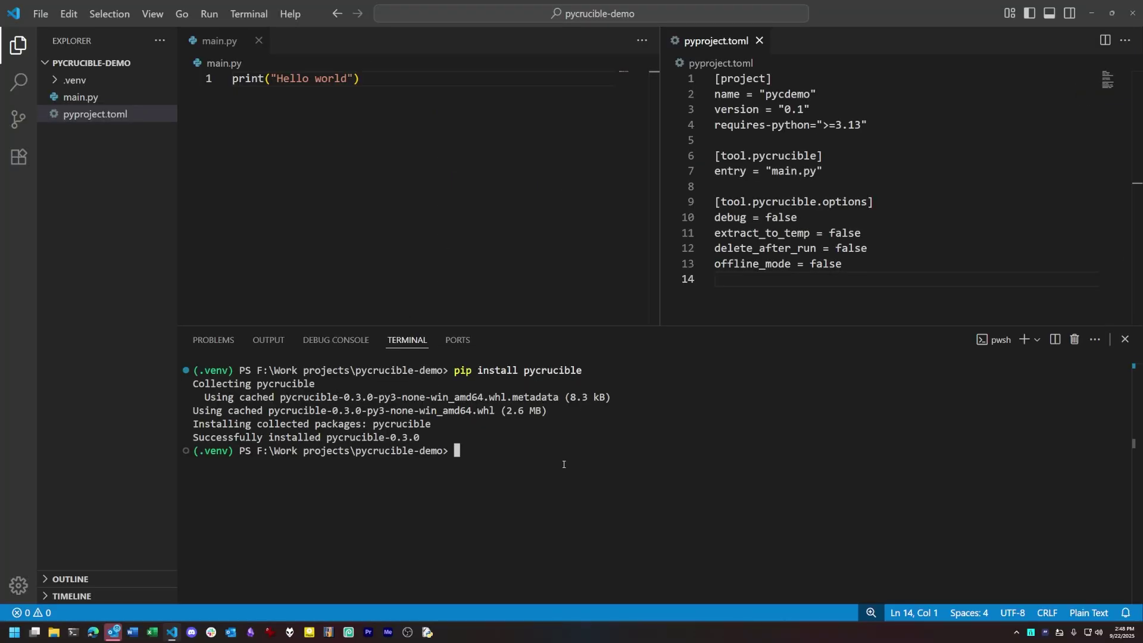
{"action": "type", "text": "pycr"}
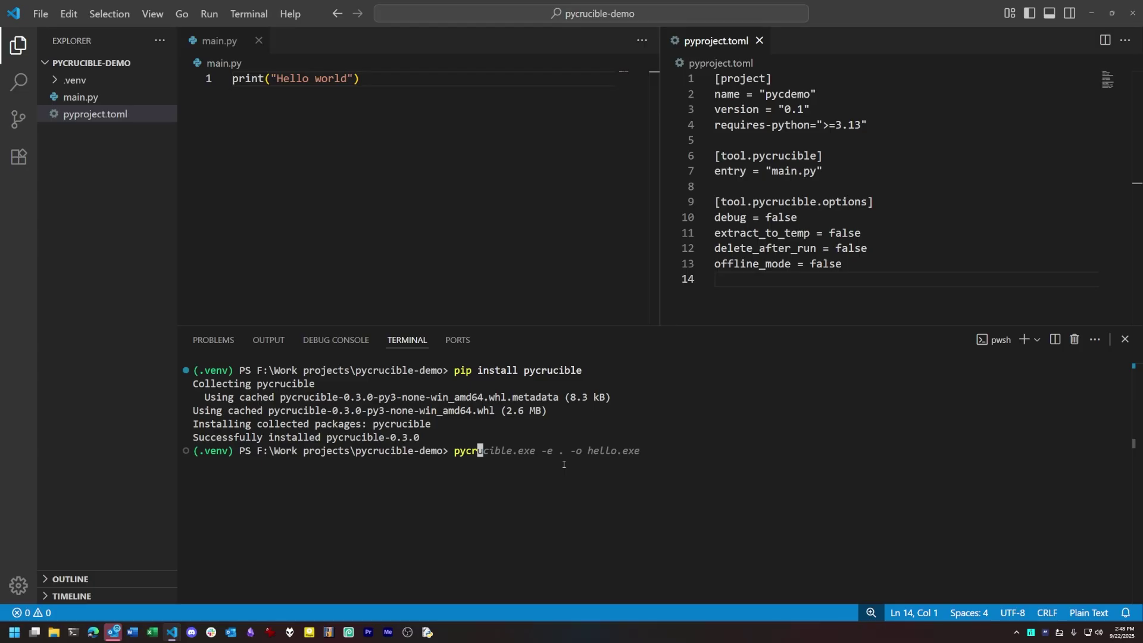
Run pycrucible.exe -e . -o hello.exe, then autocomplete .\hello.exe at the prompt
{"action": "key", "text": "Right"}
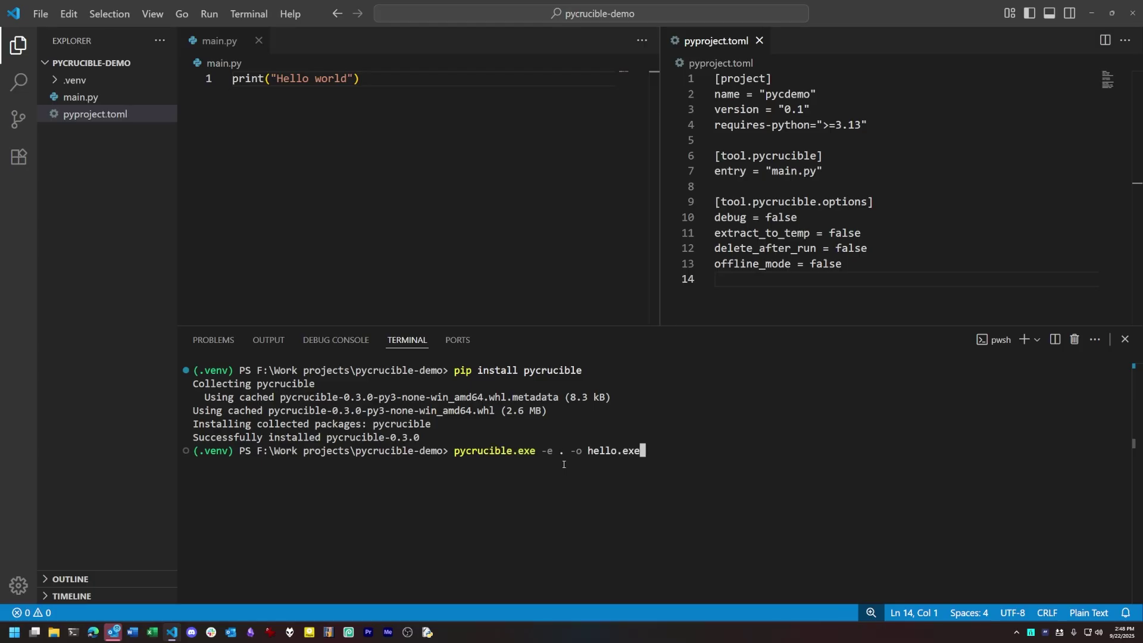
{"action": "key", "text": "Return"}
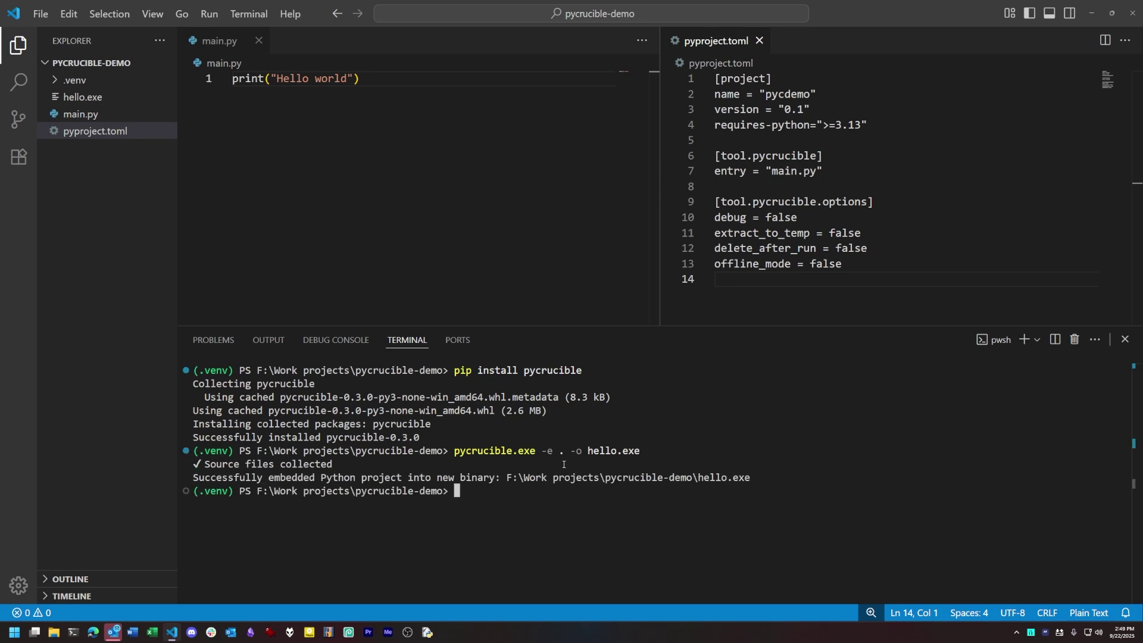
{"action": "type", "text": "hello."}
{"action": "key", "text": "Tab"}
Run .\hello.exe, expand pycrucible_payload, and highlight the VIRTUAL_ENV warning and Hello world output
{"action": "key", "text": "Return"}
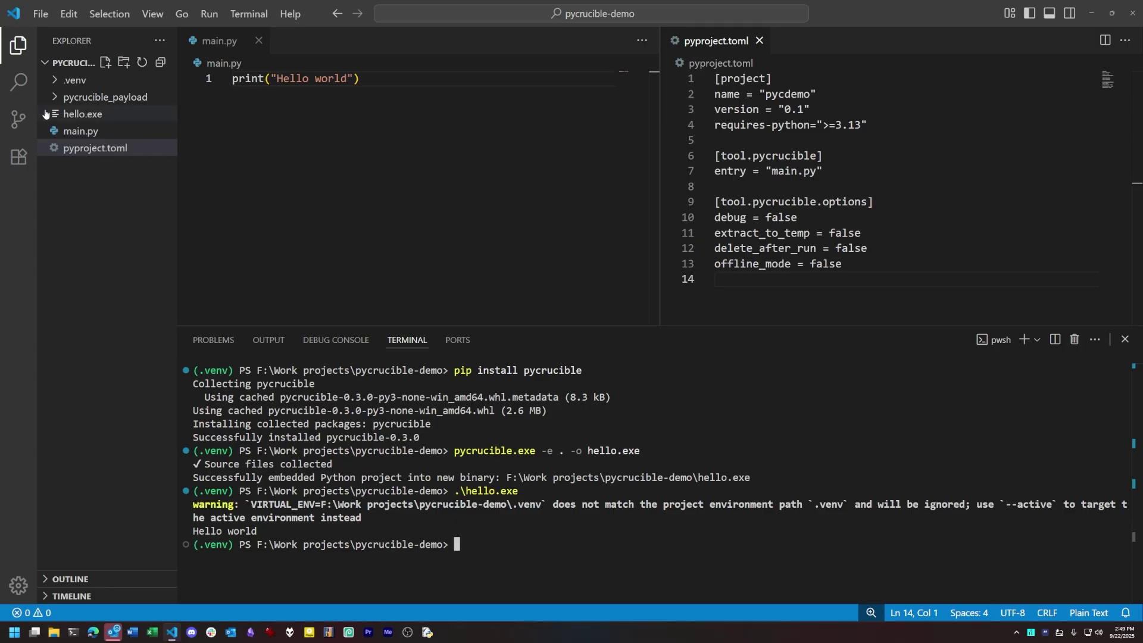
{"action": "left_click", "coordinate": [105, 97]}
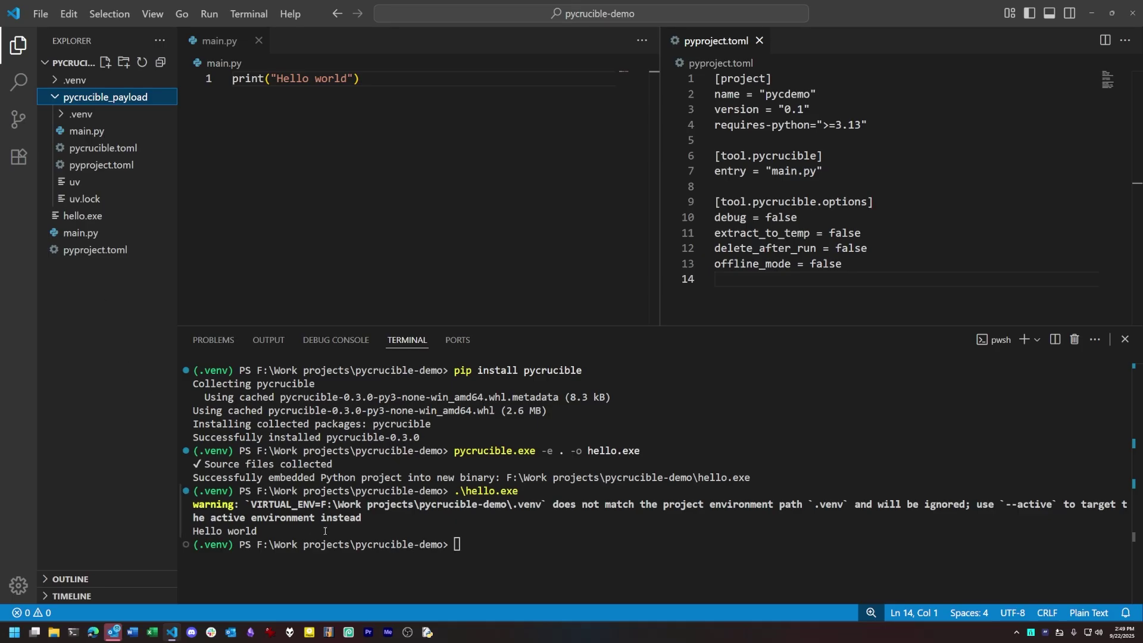
{"action": "left_click_drag", "start_coordinate": [382, 521], "coordinate": [193, 497]}
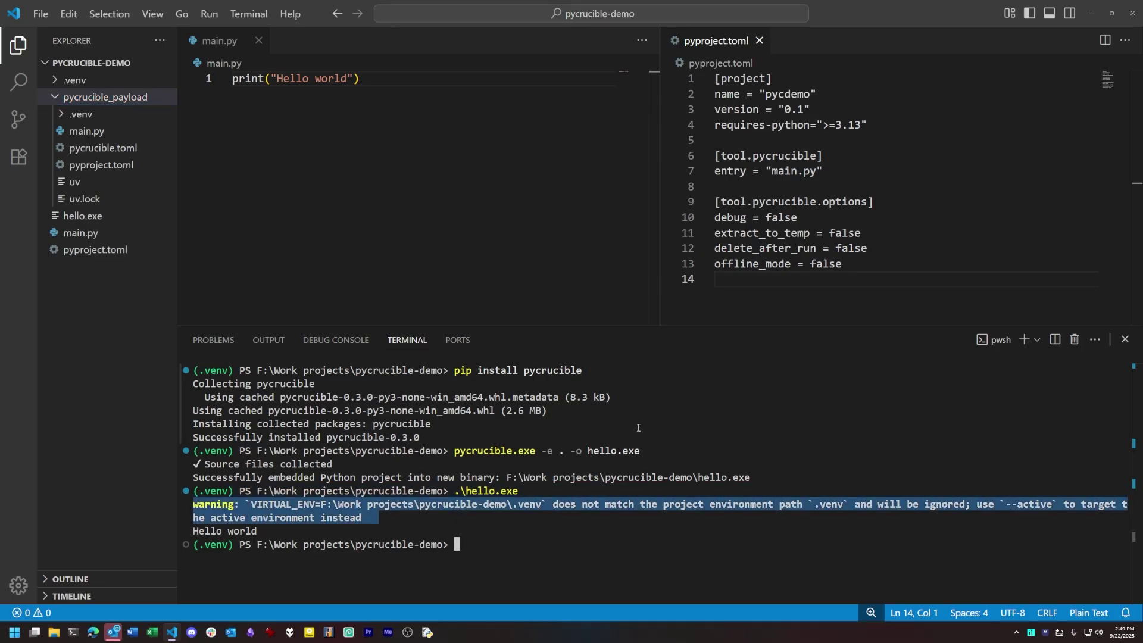
{"action": "left_click", "coordinate": [299, 531]}
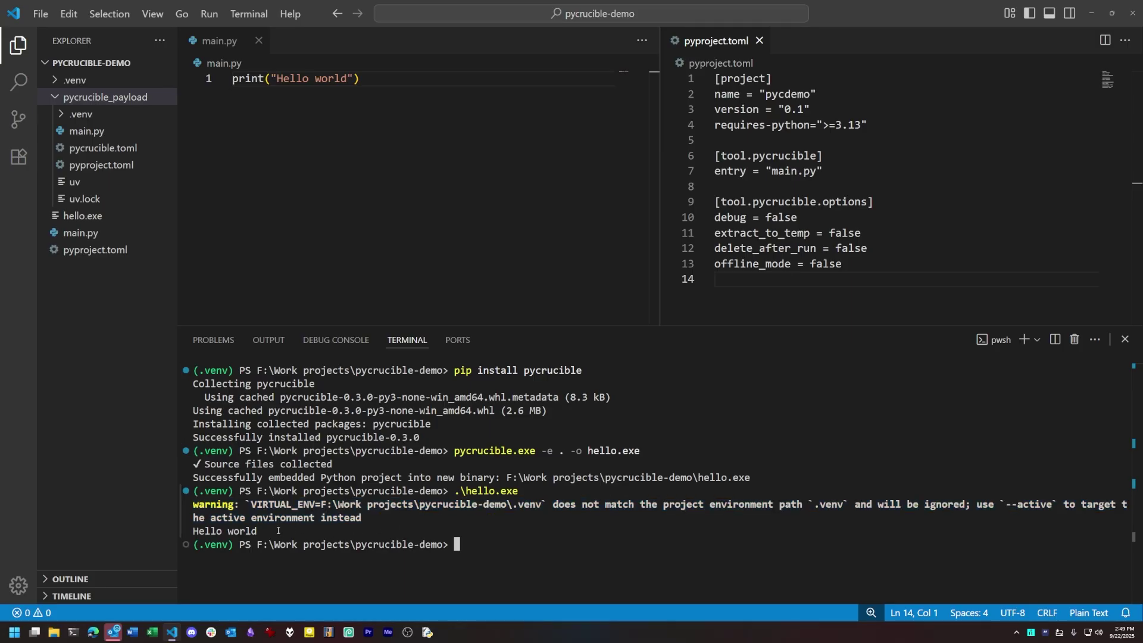
{"action": "left_click_drag", "start_coordinate": [277, 530], "coordinate": [189, 531]}
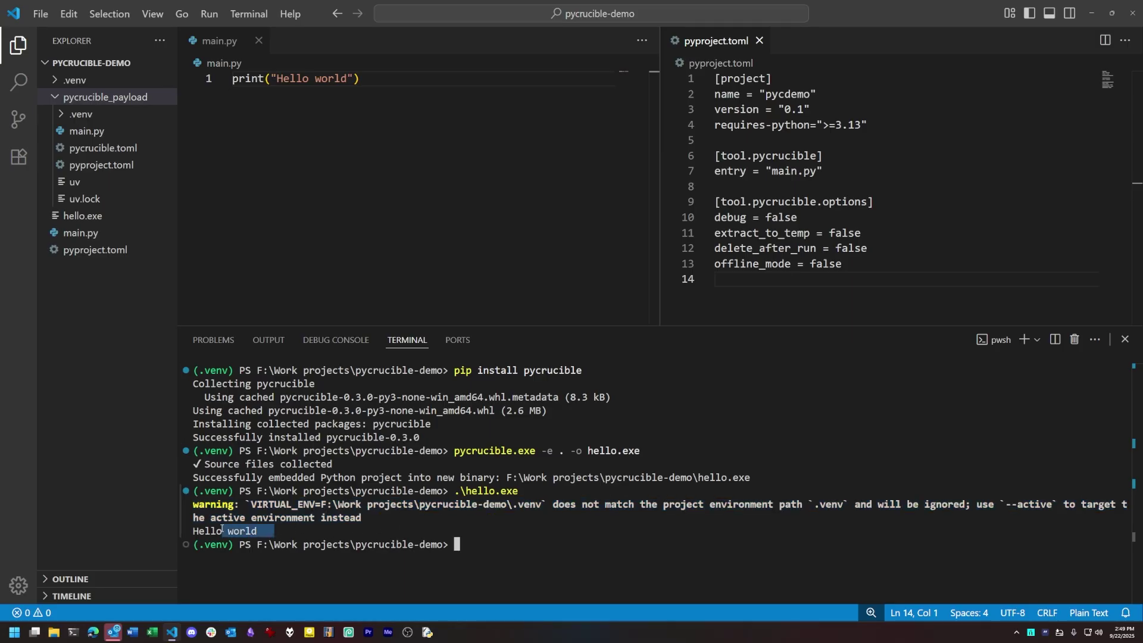
{"action": "left_click", "coordinate": [464, 527]}
{"action": "type", "text": ".\\hello.exe"}
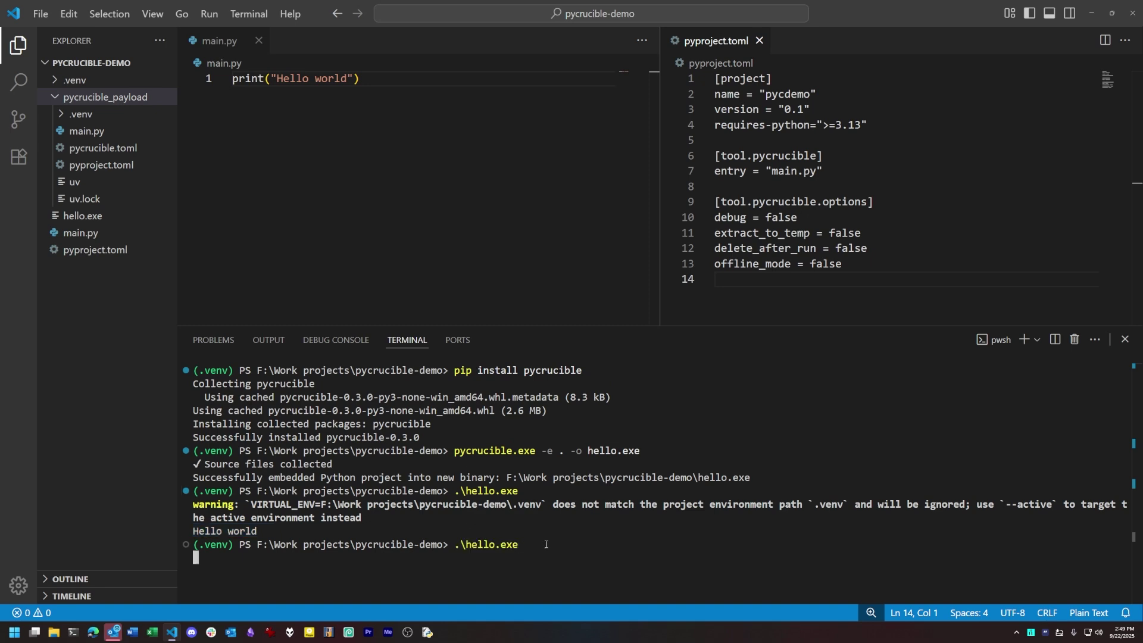
Rerun hello.exe three more times, each run printing Hello world
{"action": "key", "text": "Return"}
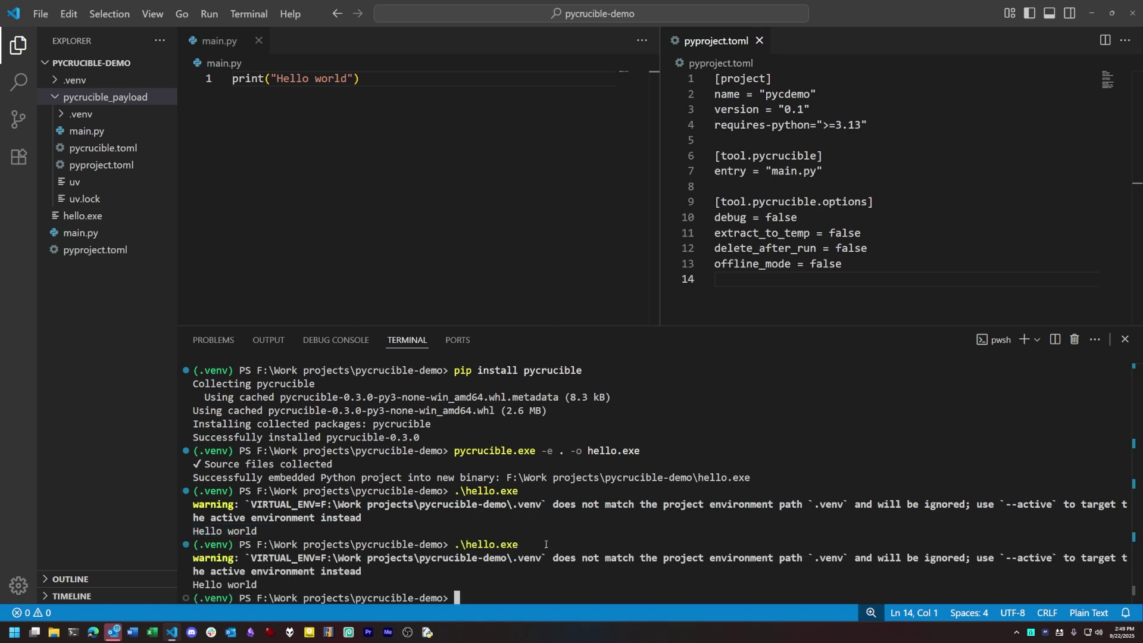
{"action": "key", "text": "Up"}
{"action": "key", "text": "Return"}
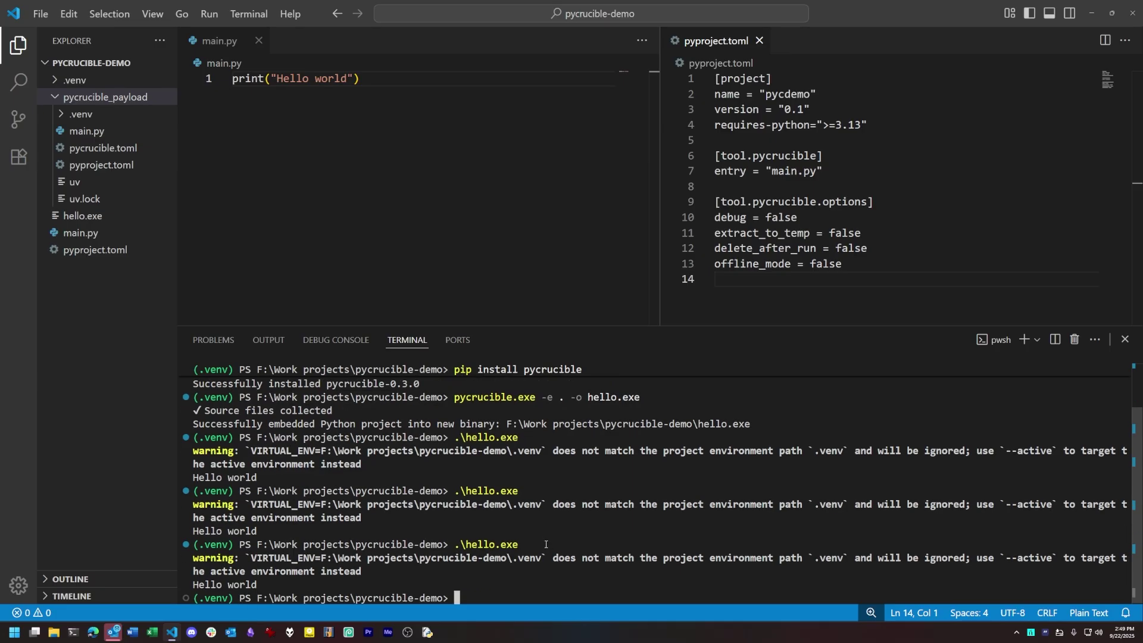
{"action": "key", "text": "Up"}
{"action": "key", "text": "Return"}
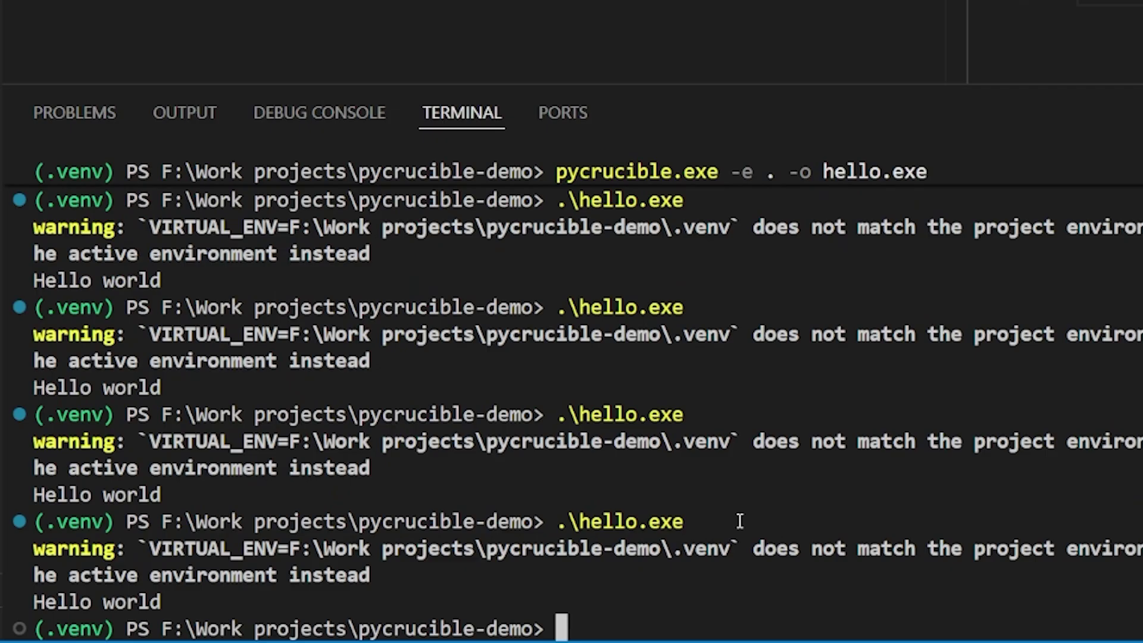
{"action": "type", "text": "ls"}
List the folder with ls and highlight hello.exe's length of 20869003 bytes
{"action": "key", "text": "Return"}
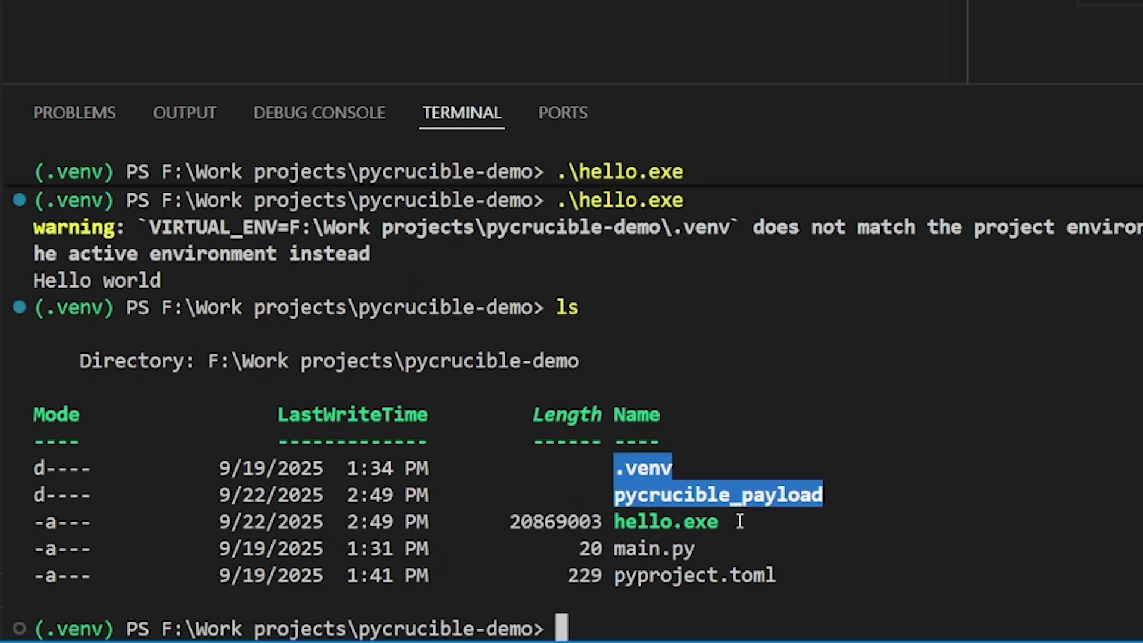
{"action": "double_click", "coordinate": [567, 522]}
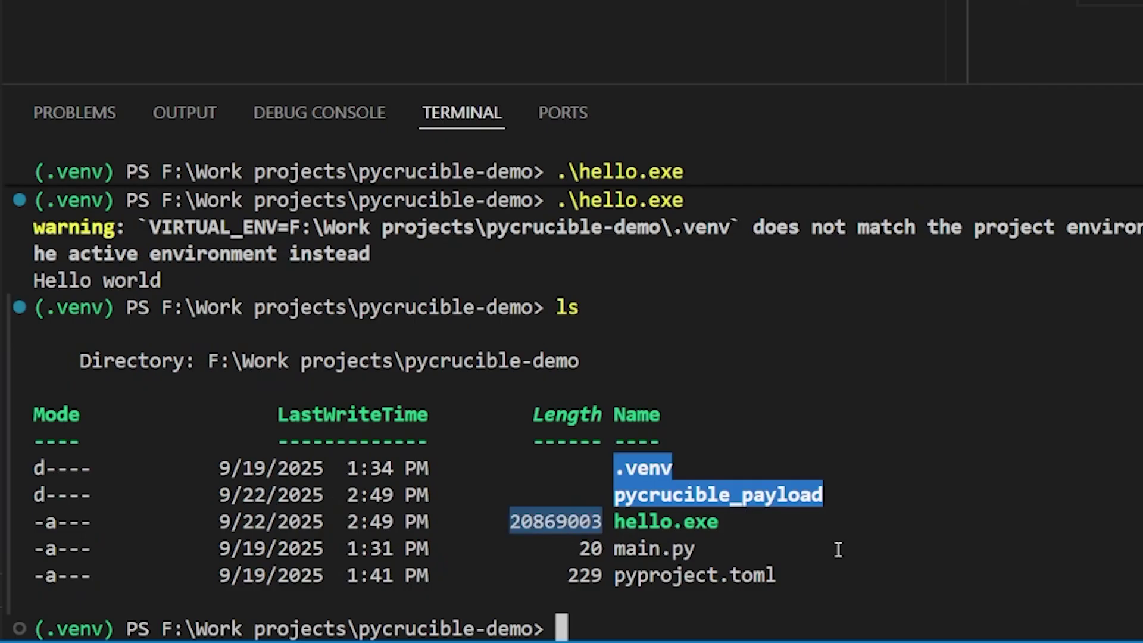